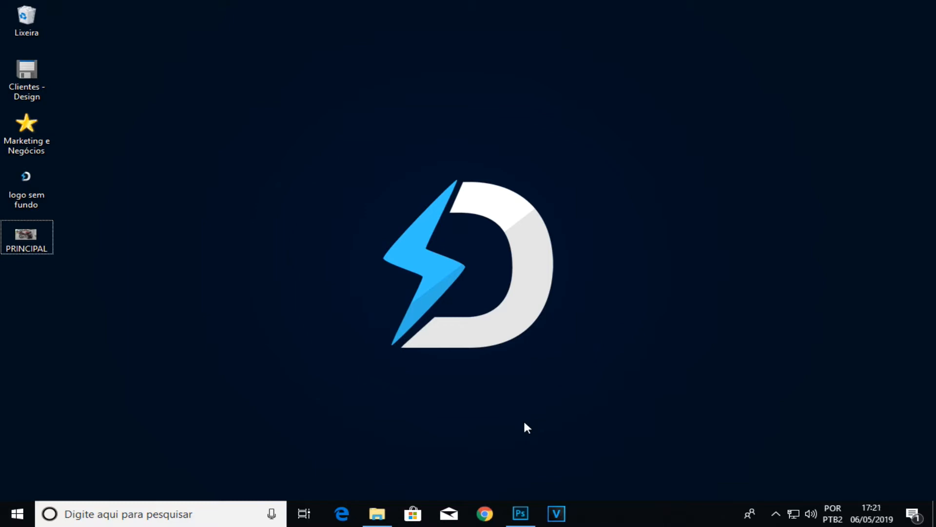
- Switch to Photoshop, duplicate the background layer of PRINCIPAL.JPG and open the copy in the Camera Raw filter
left_click(521, 513)
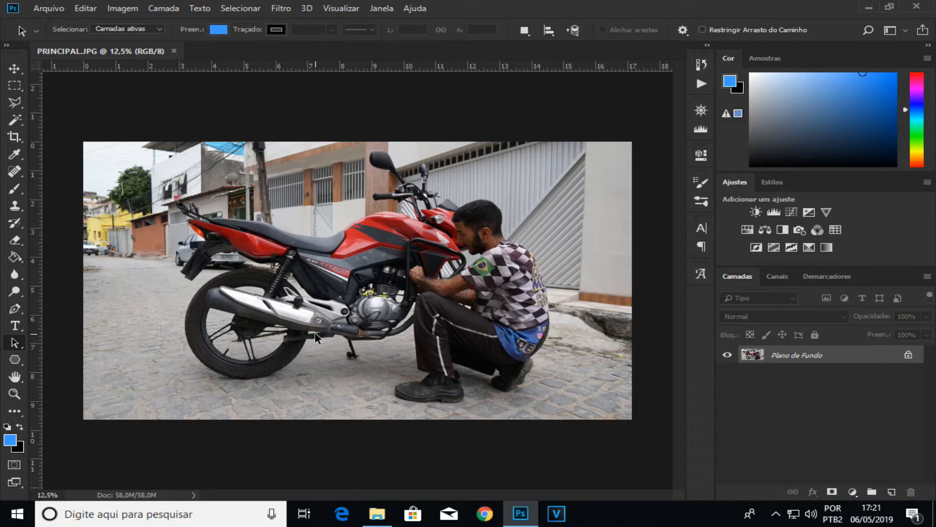
key("ctrl+j")
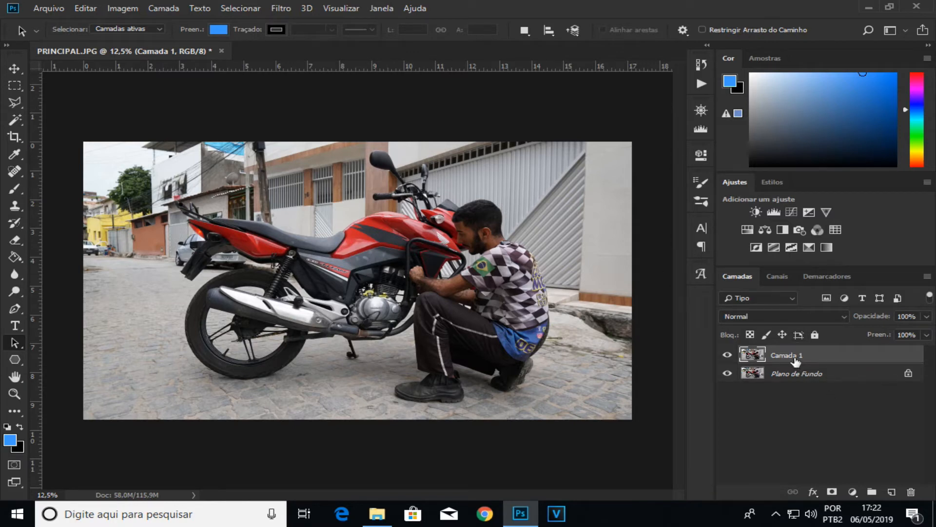
left_click(287, 13)
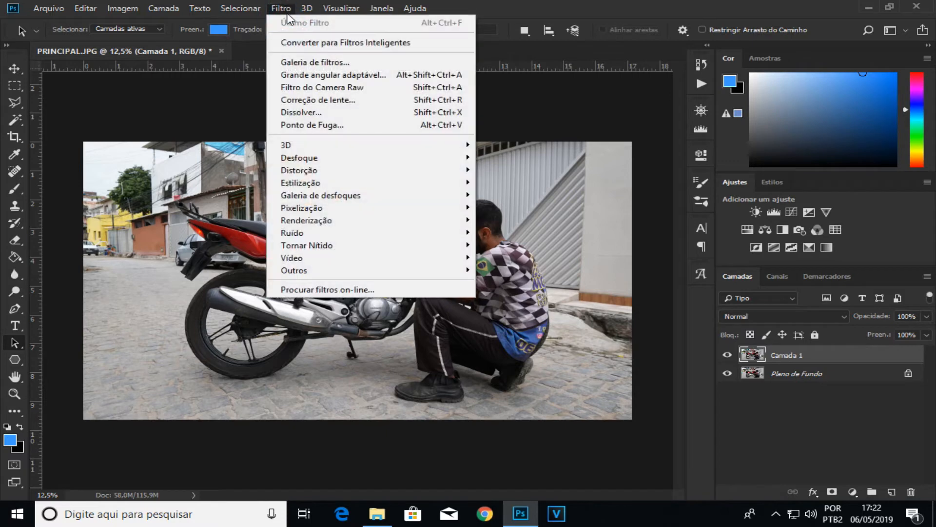
left_click(394, 91)
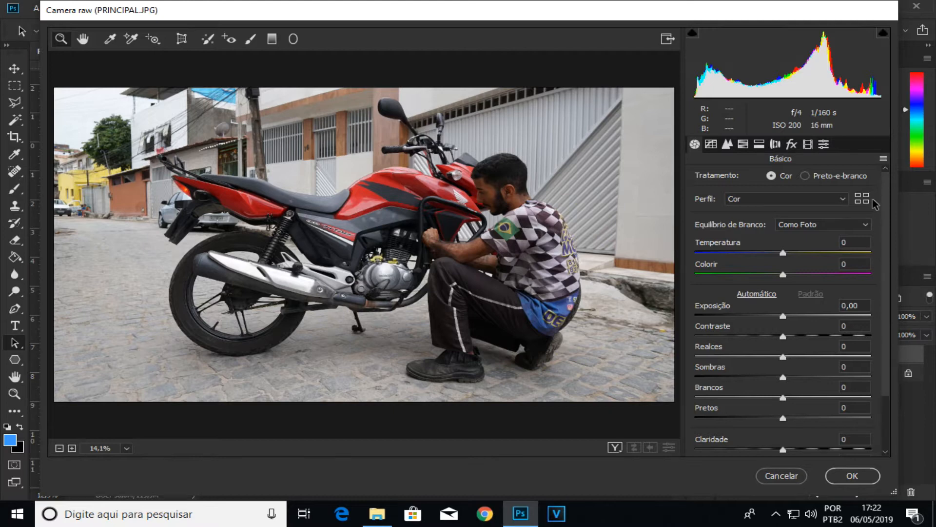
- Lighten the dark areas of the photo by setting Sombras to +25 and Pretos to +20
left_click_drag(883, 254, 892, 299)
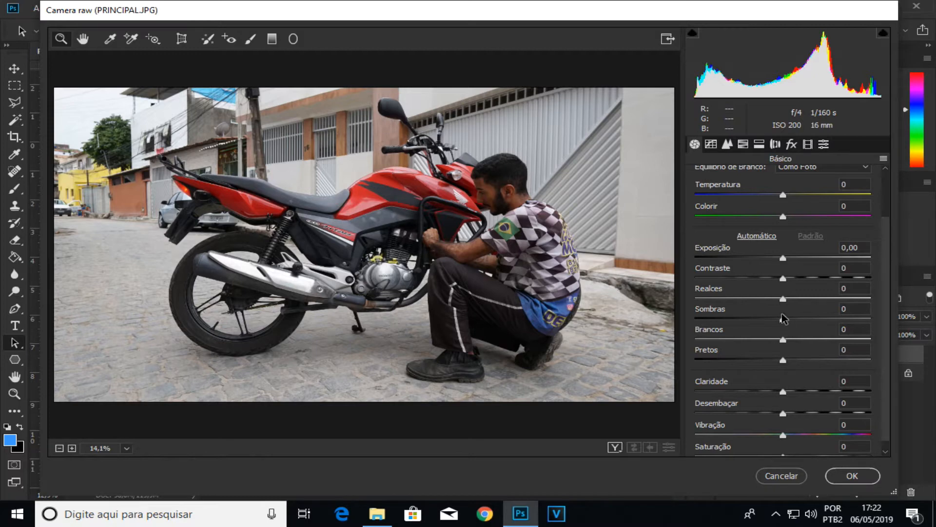
left_click_drag(784, 320, 803, 322)
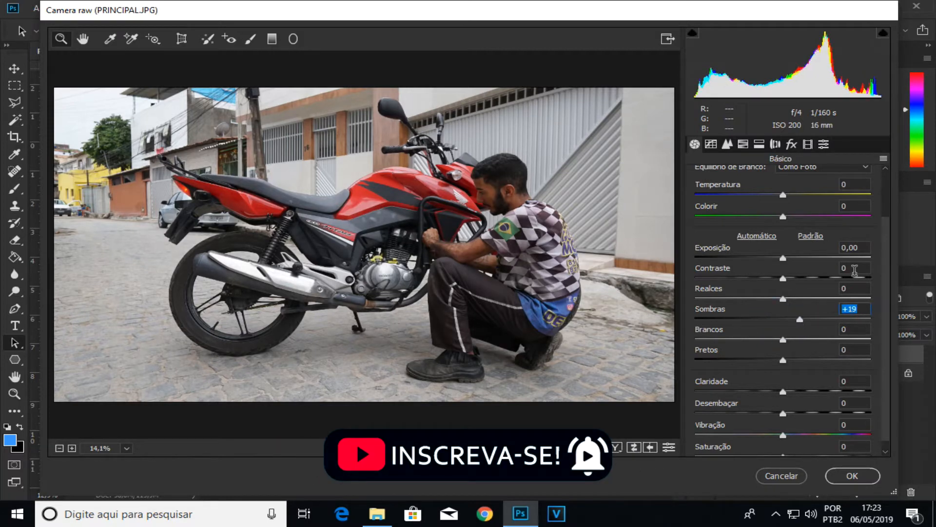
type("25")
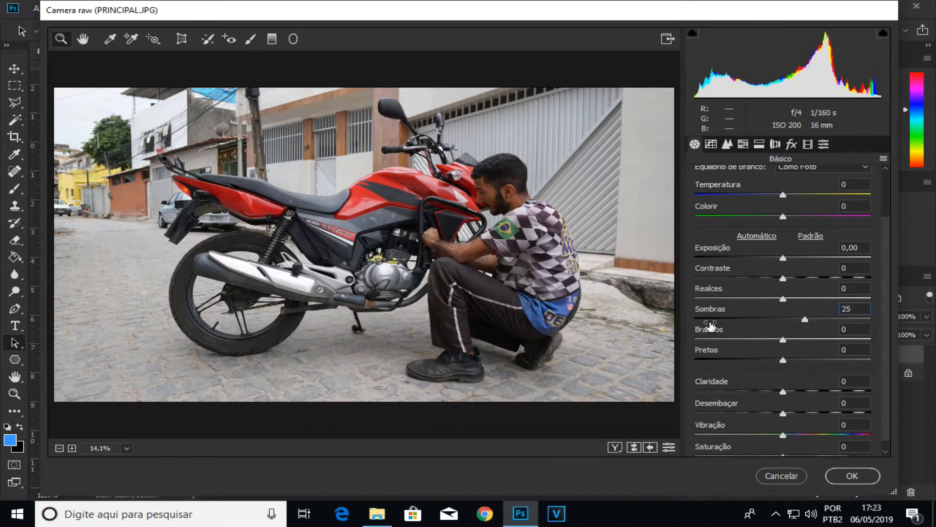
left_click_drag(783, 360, 799, 361)
type("20")
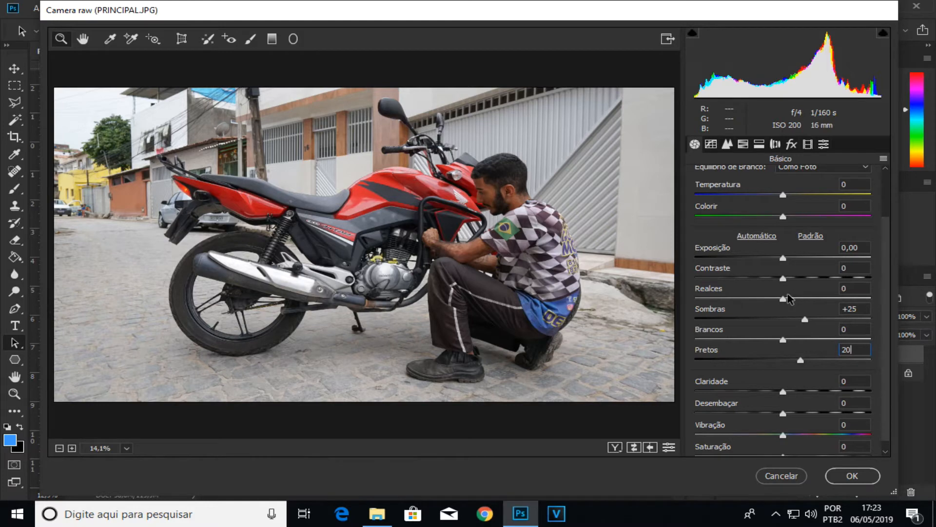
- Try extreme Realces values on the photo and set Realces to +3
left_click_drag(783, 299, 896, 300)
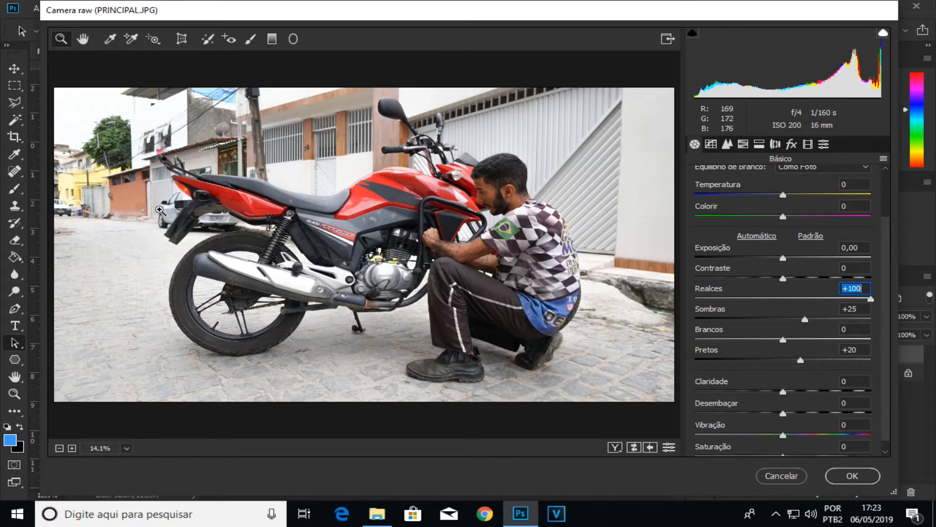
mouse_move(842, 74)
left_click_drag(829, 298, 784, 289)
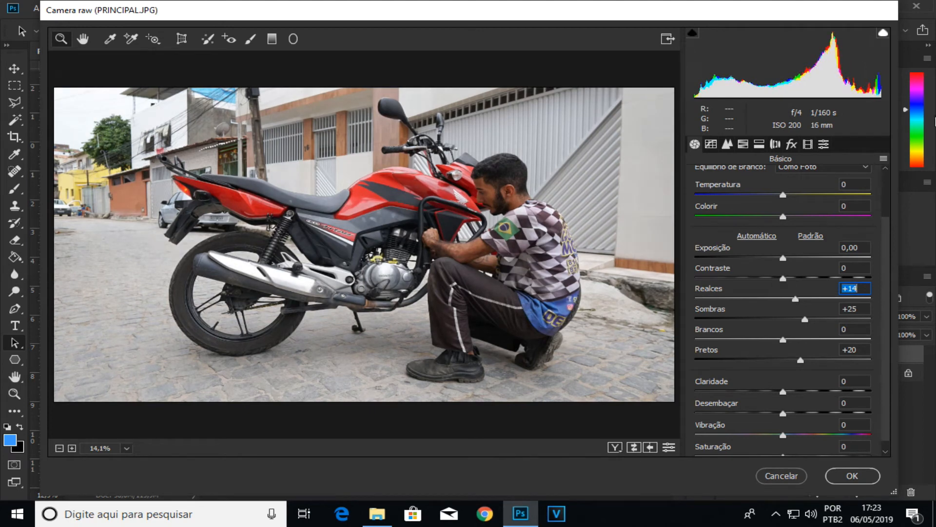
type("3")
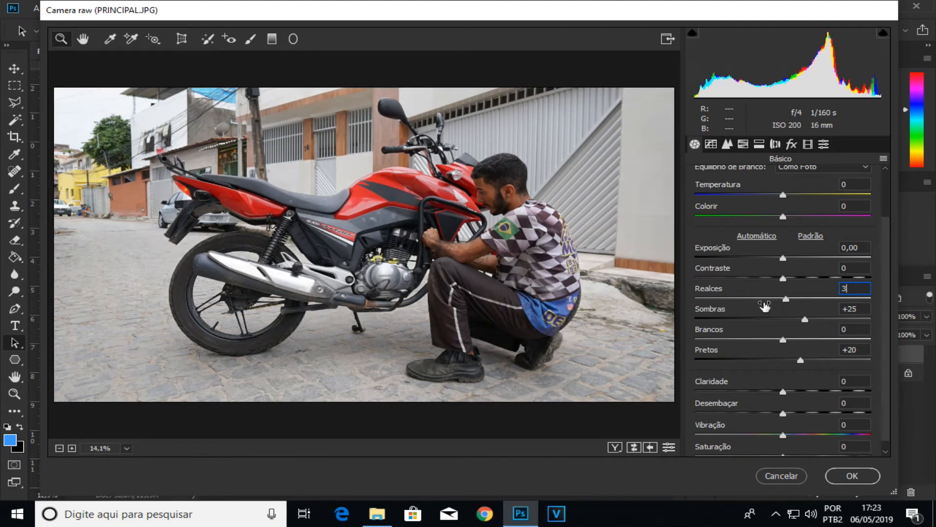
- Raise the photo's Exposição to +0,15 and lower Brancos to -13
left_click(782, 258)
left_click_drag(782, 257, 786, 258)
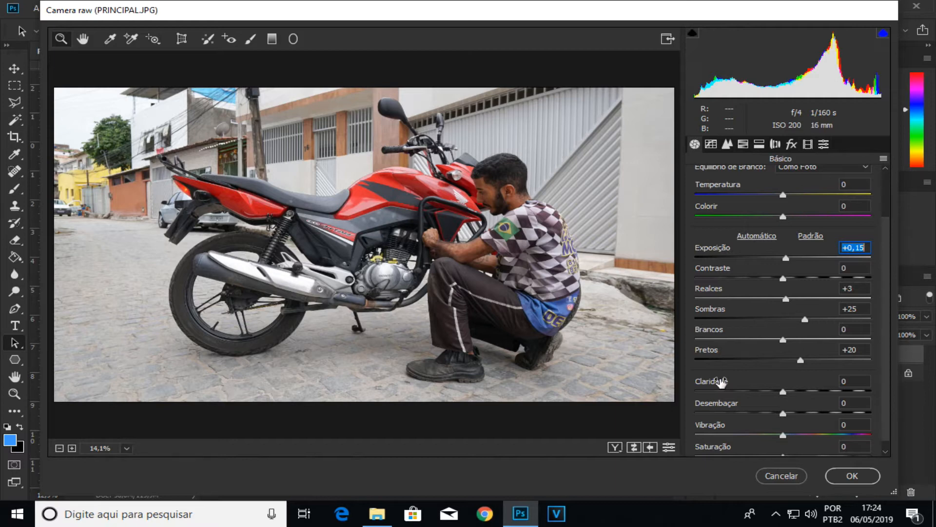
mouse_move(785, 258)
left_mouse_down()
mouse_move(858, 250)
mouse_move(697, 259)
mouse_move(786, 254)
left_mouse_up()
scroll(781, 362, "down", 1)
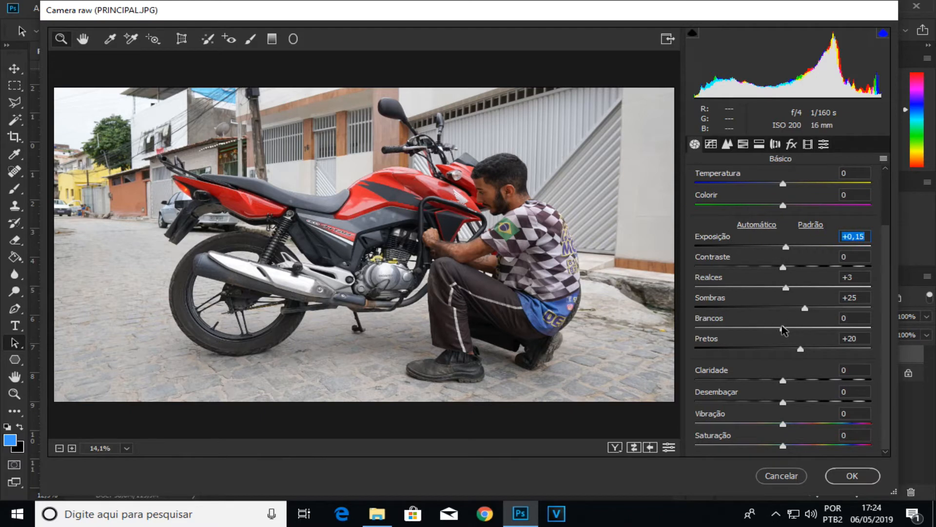
mouse_move(783, 329)
left_mouse_down()
mouse_move(724, 328)
mouse_move(794, 327)
mouse_move(747, 327)
mouse_move(780, 332)
mouse_move(772, 331)
left_mouse_up()
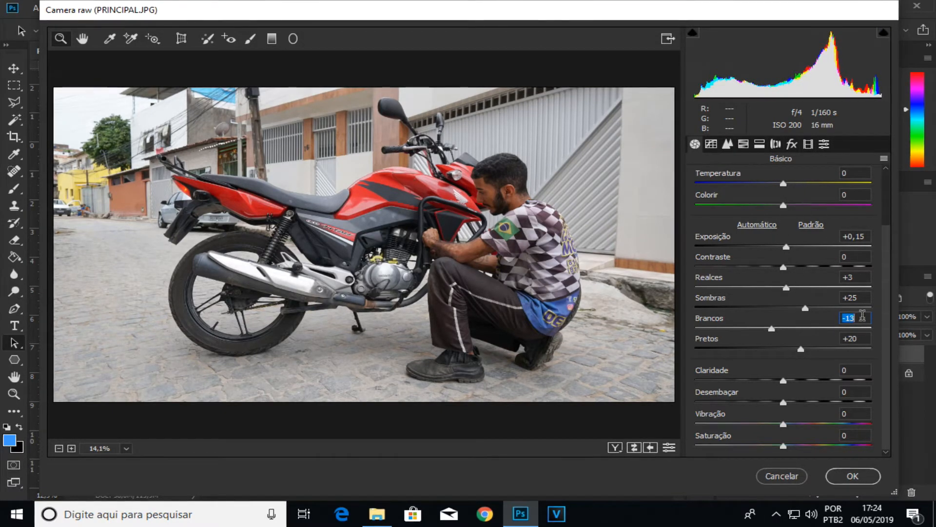
- Warm the photo's white balance by setting Temperatura to +5, trying the +100 extreme along the way
mouse_move(783, 184)
left_mouse_down()
mouse_move(766, 184)
mouse_move(784, 185)
left_mouse_up()
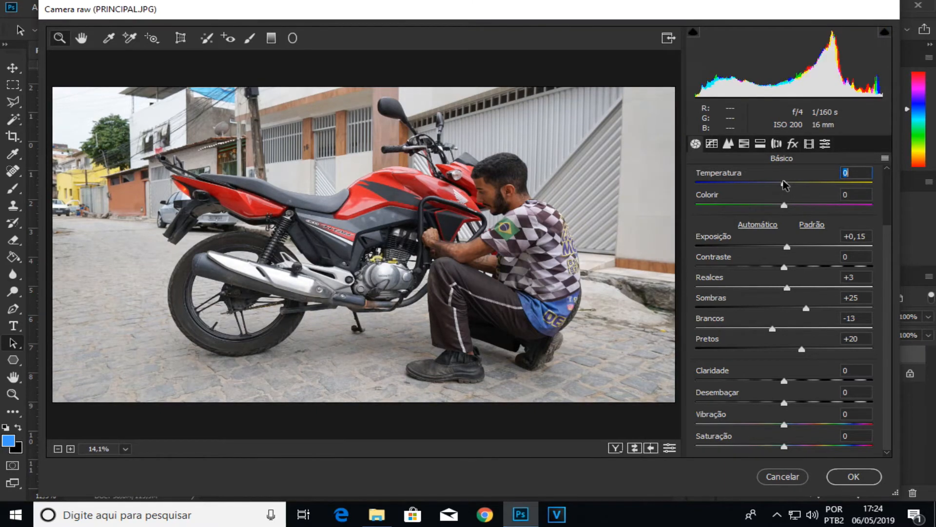
mouse_move(783, 184)
left_mouse_down()
mouse_move(775, 182)
mouse_move(789, 182)
left_mouse_up()
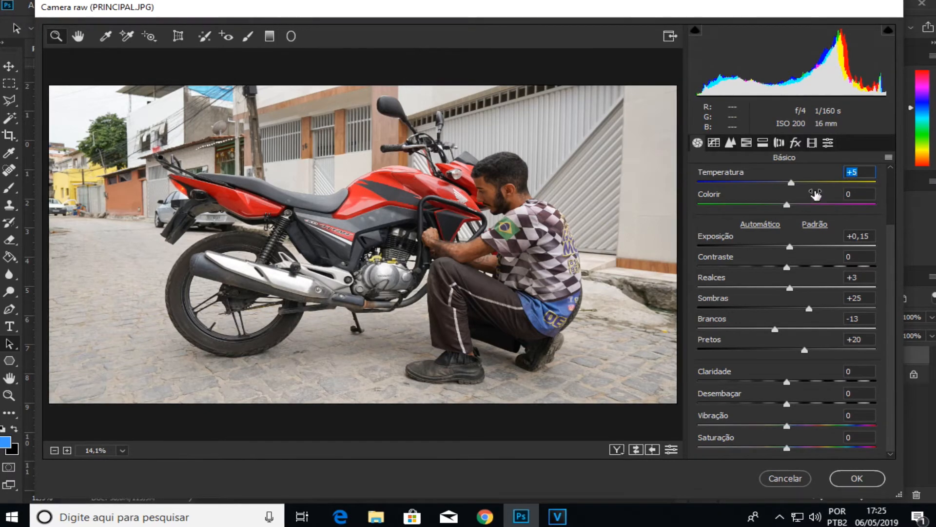
left_click_drag(803, 183, 874, 184)
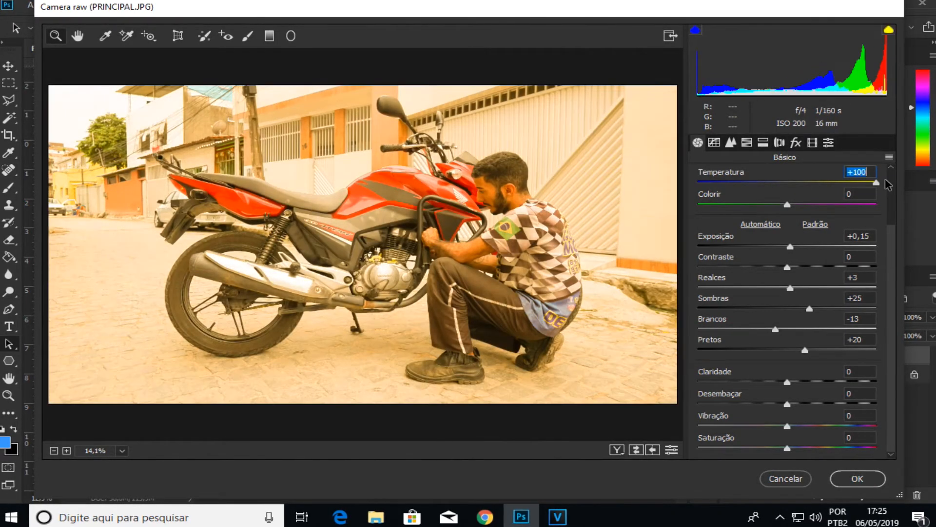
left_click(793, 182)
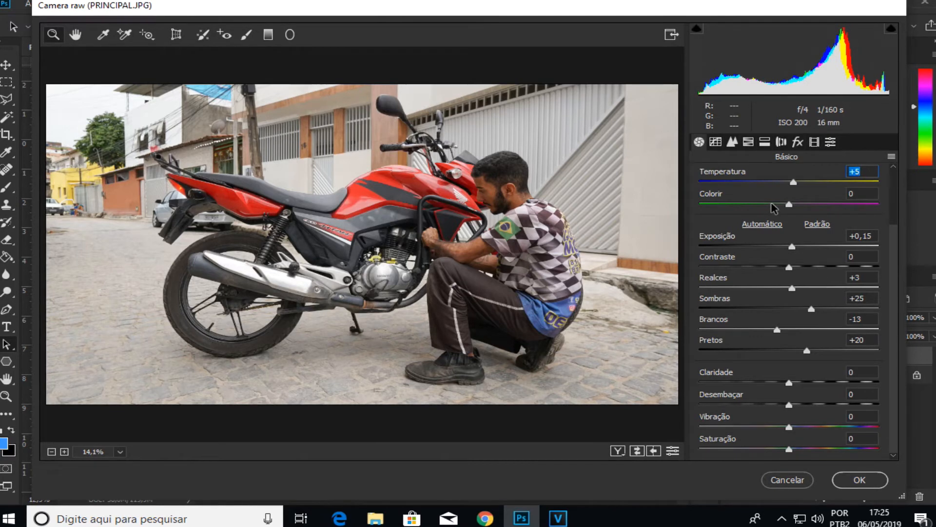
- Try a Colorir value of +8 on the photo and return it to 0
left_click_drag(761, 201, 801, 213)
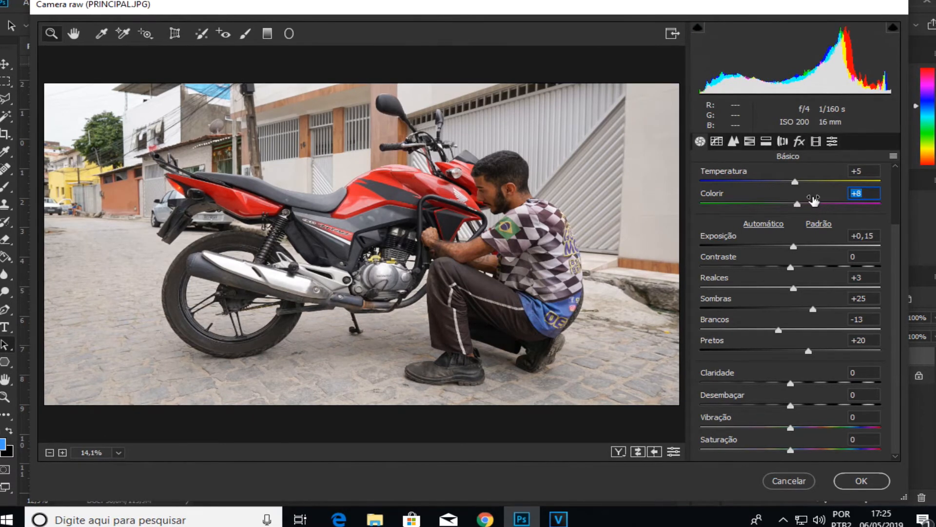
double_click(812, 201)
left_click(888, 299)
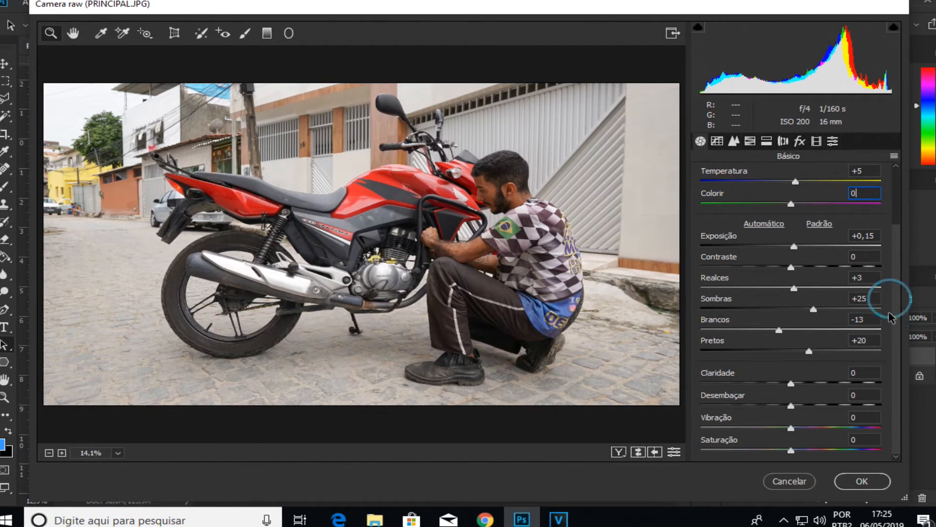
- Set Claridade to +20, and try Desembaçar at +2 before returning it to 0
left_click(778, 370)
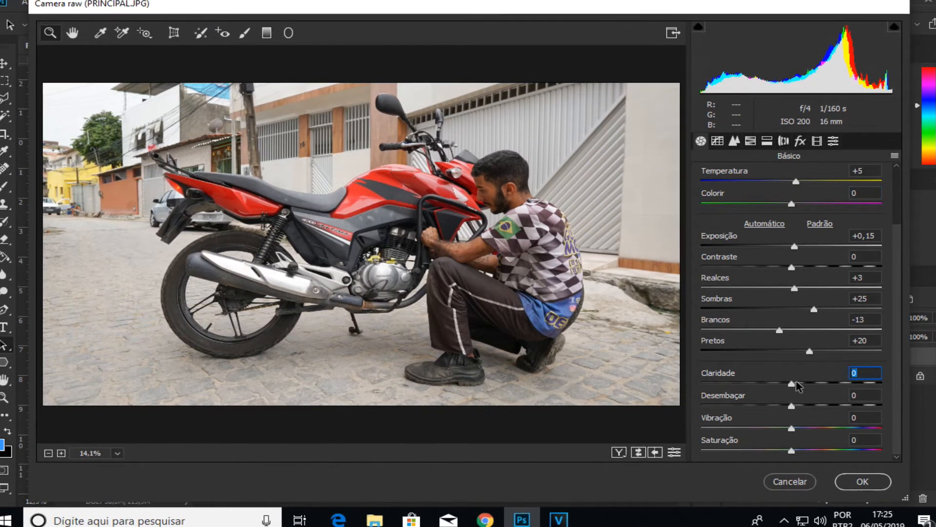
left_click_drag(790, 384, 823, 388)
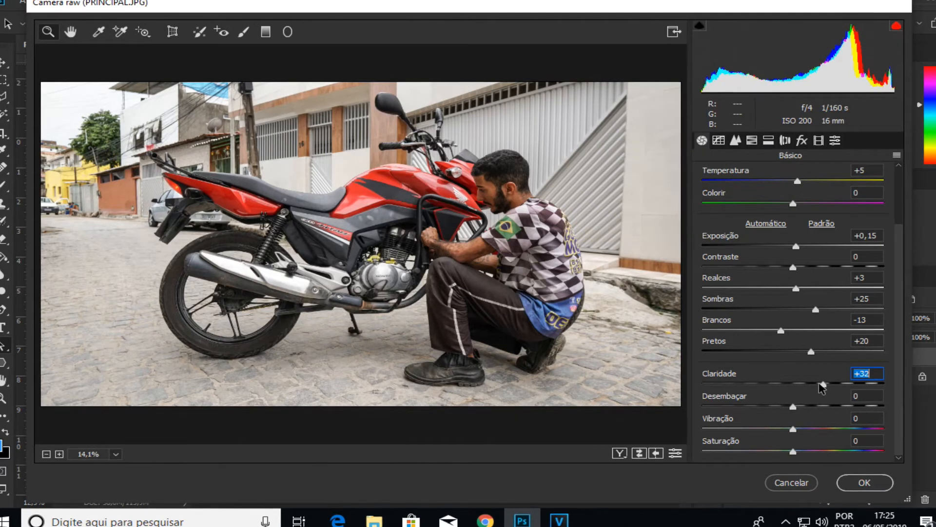
type("20")
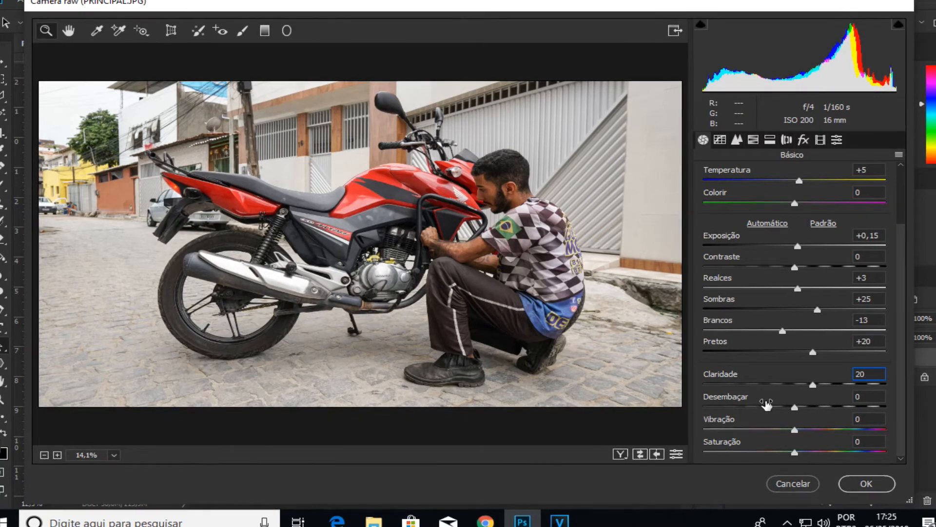
mouse_move(794, 406)
left_mouse_down()
mouse_move(839, 406)
mouse_move(759, 407)
mouse_move(801, 404)
left_mouse_up()
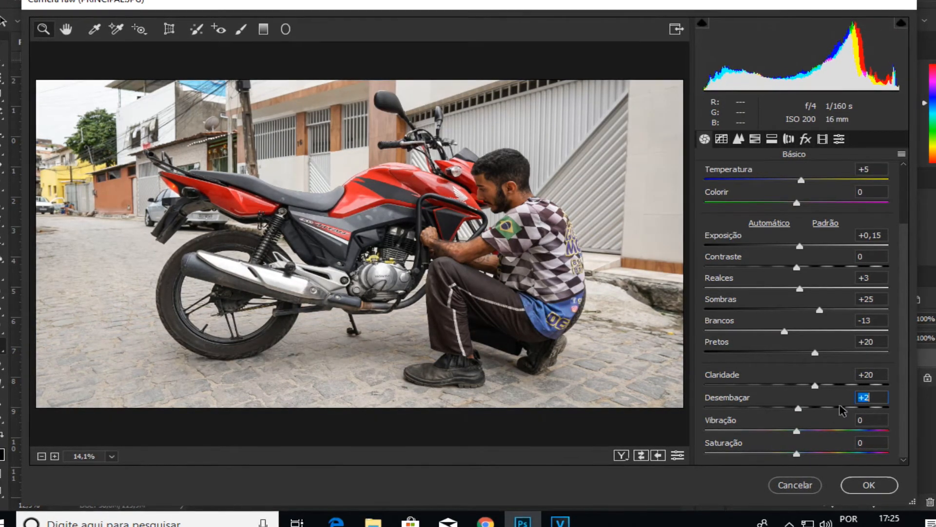
type("0")
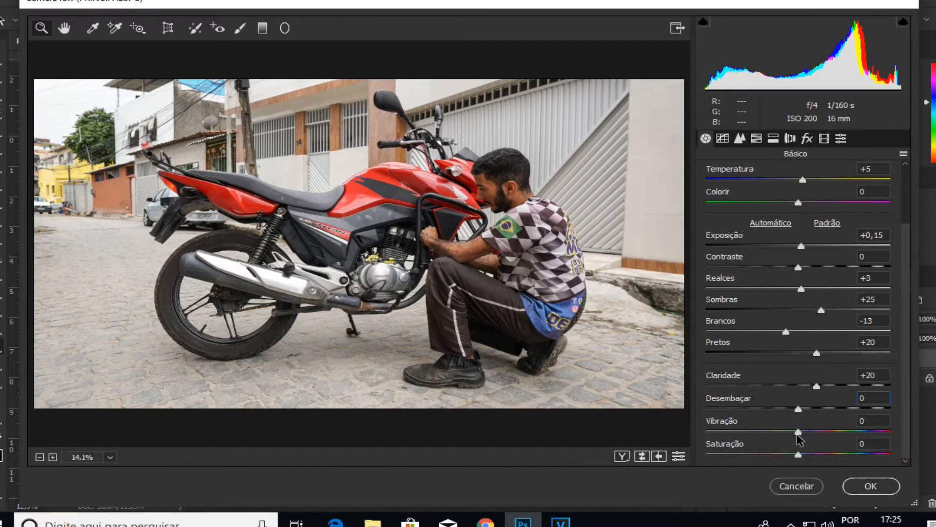
- Intensify the photo's colours by setting Vibração to +10 and Saturação to 5
left_click_drag(808, 432, 897, 432)
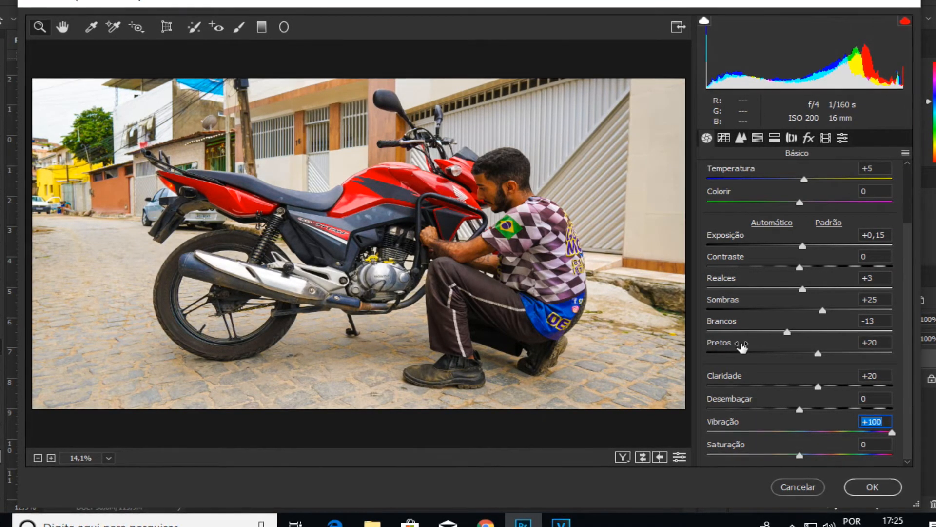
left_click(810, 433)
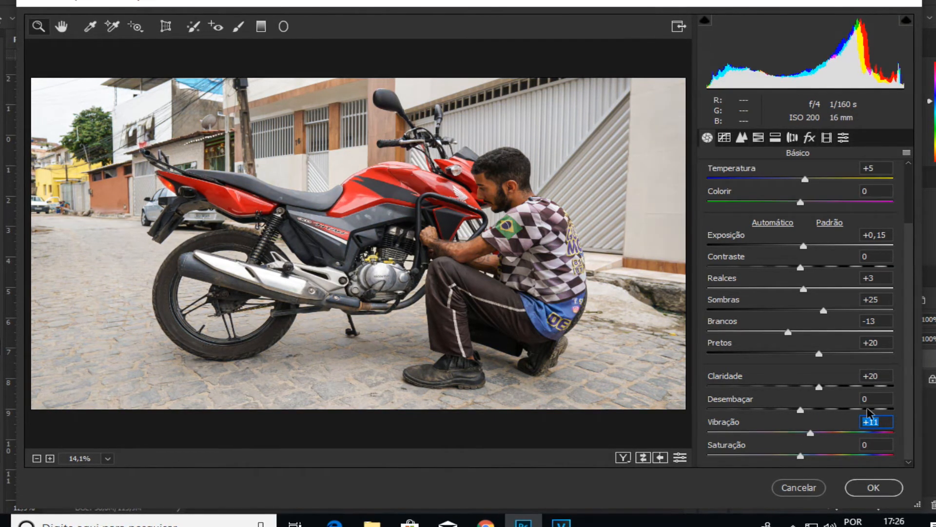
type("+10")
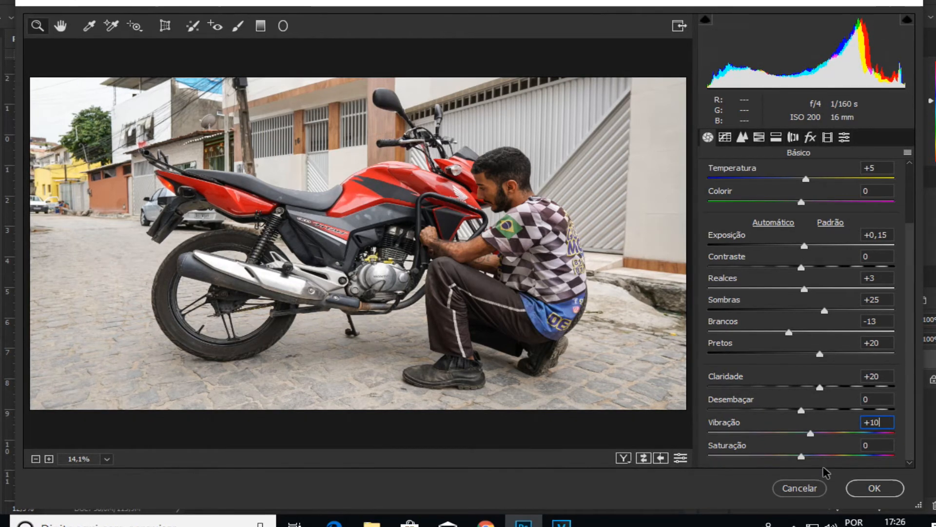
mouse_move(804, 459)
left_mouse_down()
mouse_move(829, 457)
mouse_move(779, 457)
mouse_move(824, 447)
mouse_move(812, 451)
left_mouse_up()
type("6")
key("BackSpace")
type("5")
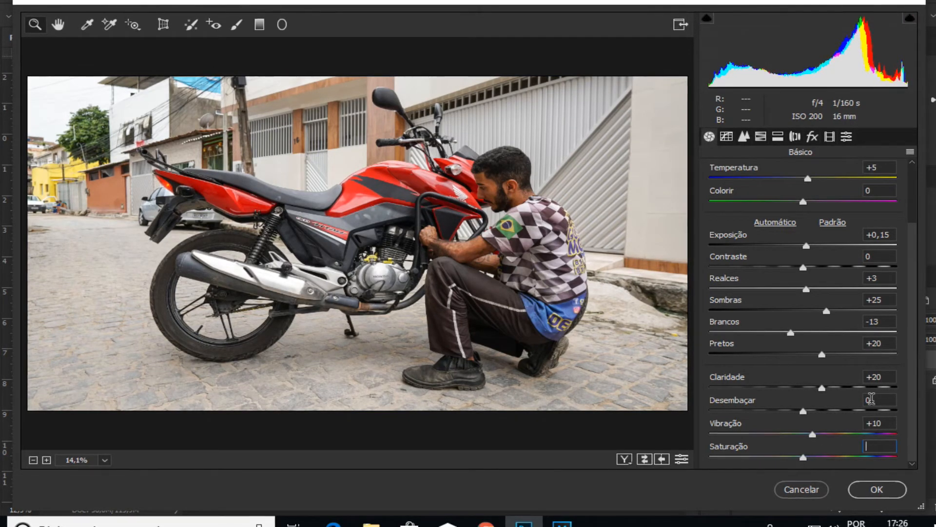
- Brighten the parametric tone curve (Curva de Tons) by setting Realces to +85 and Claros to +3
scroll(853, 312, "up", 3)
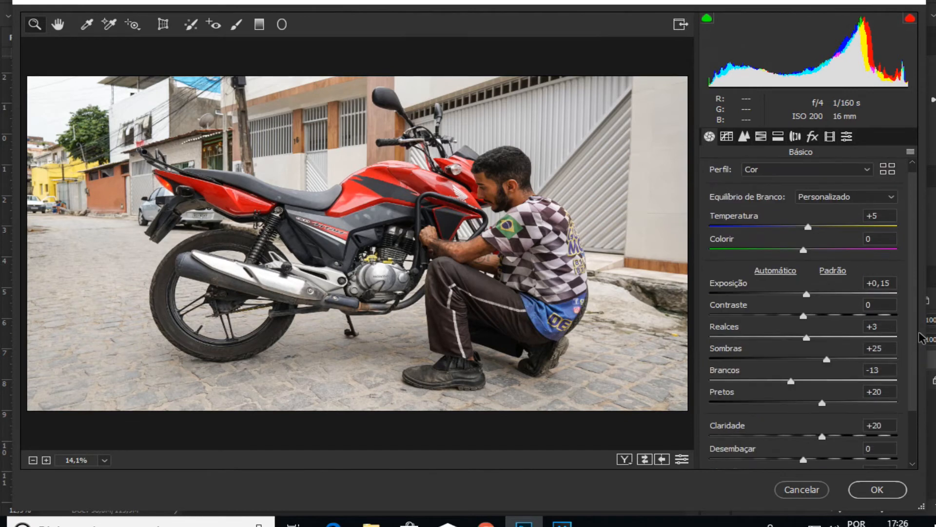
scroll(914, 253, "down", 3)
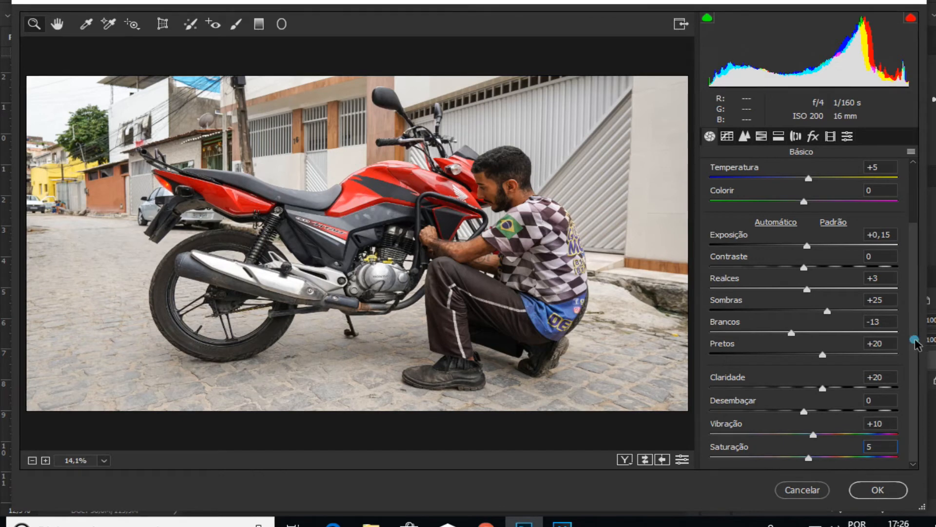
left_click_drag(914, 340, 916, 246)
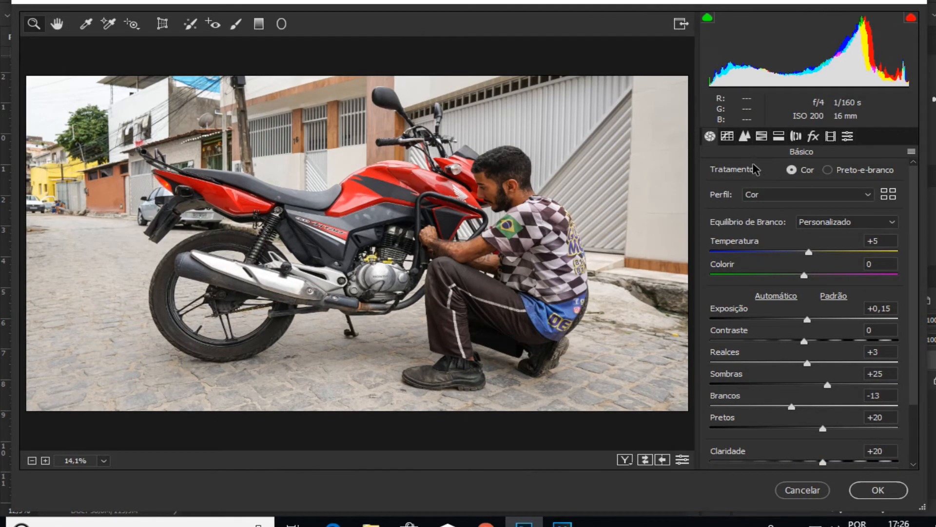
left_click(727, 137)
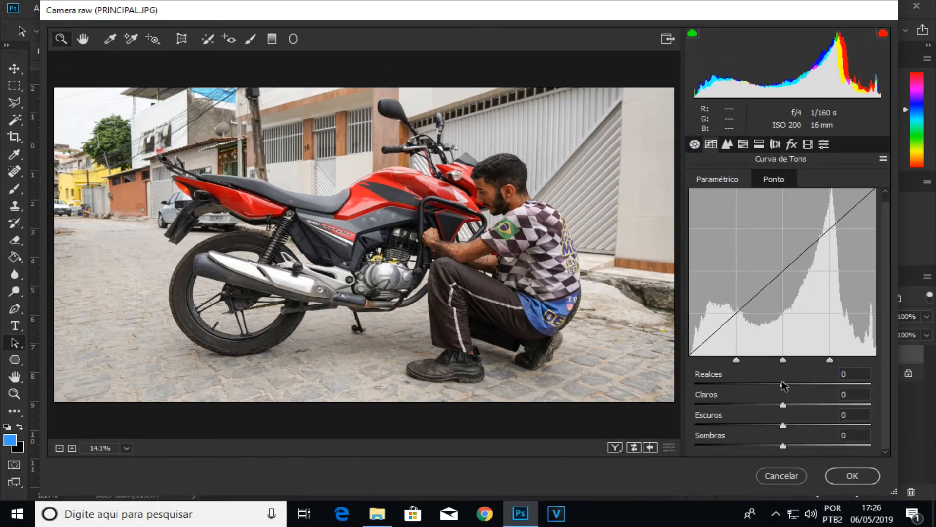
left_click_drag(804, 399, 858, 381)
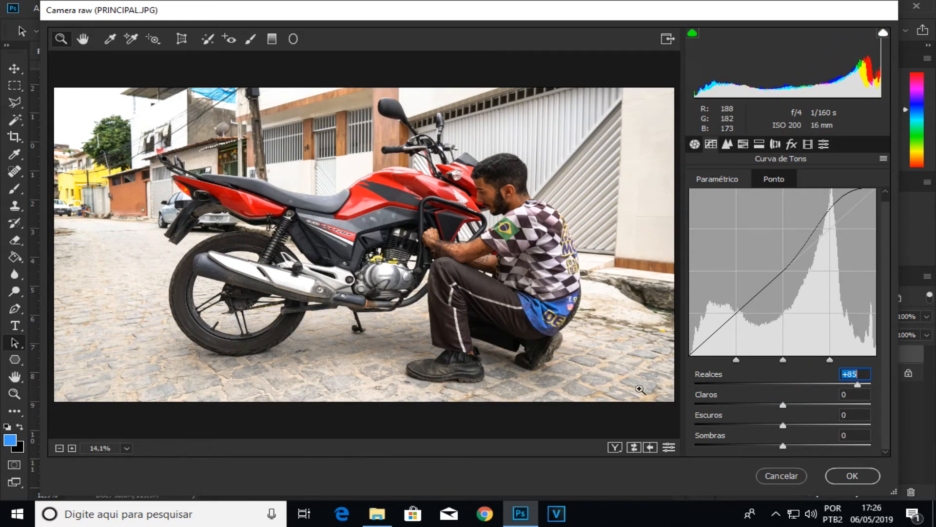
mouse_move(784, 405)
left_mouse_down()
mouse_move(737, 404)
mouse_move(807, 405)
mouse_move(785, 406)
left_mouse_up()
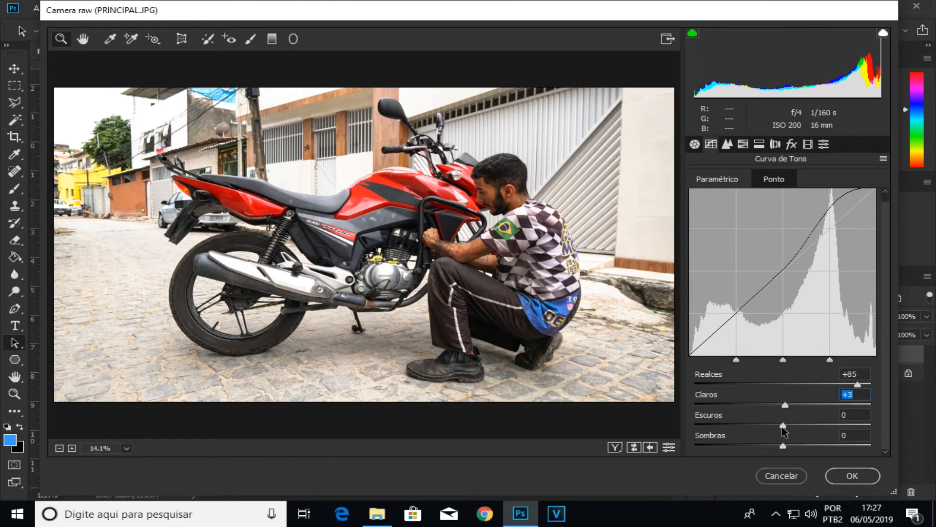
- Lighten the dark tones of the parametric curve by setting Escuros to +41 and Sombras to +9
left_click_drag(785, 425, 818, 420)
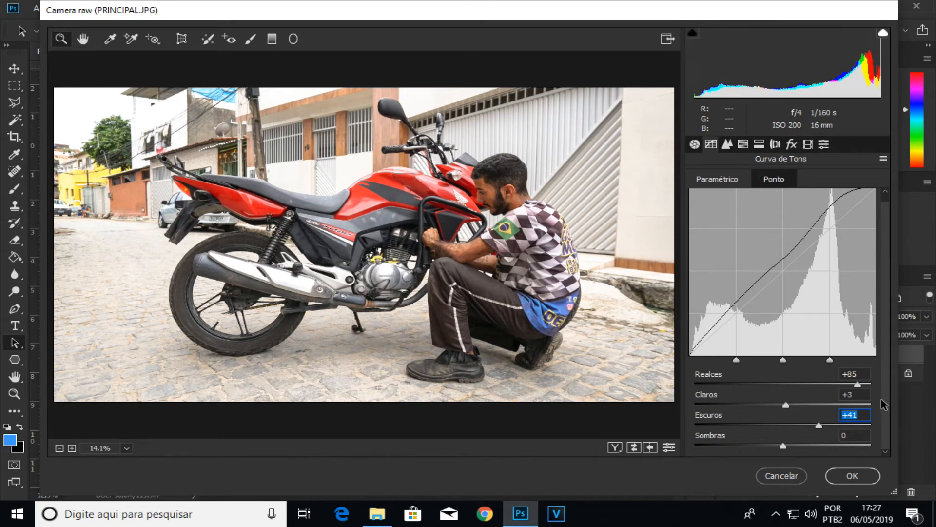
left_click_drag(786, 446, 850, 445)
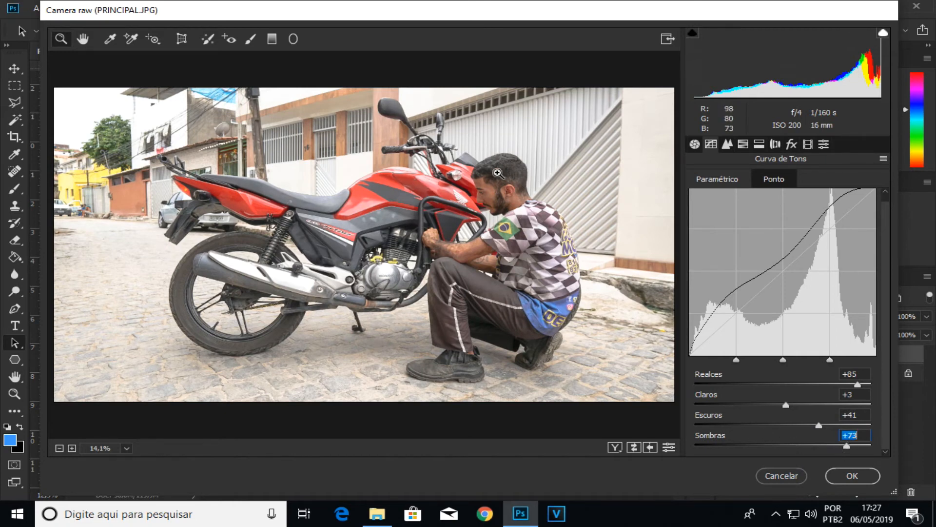
left_click(800, 445)
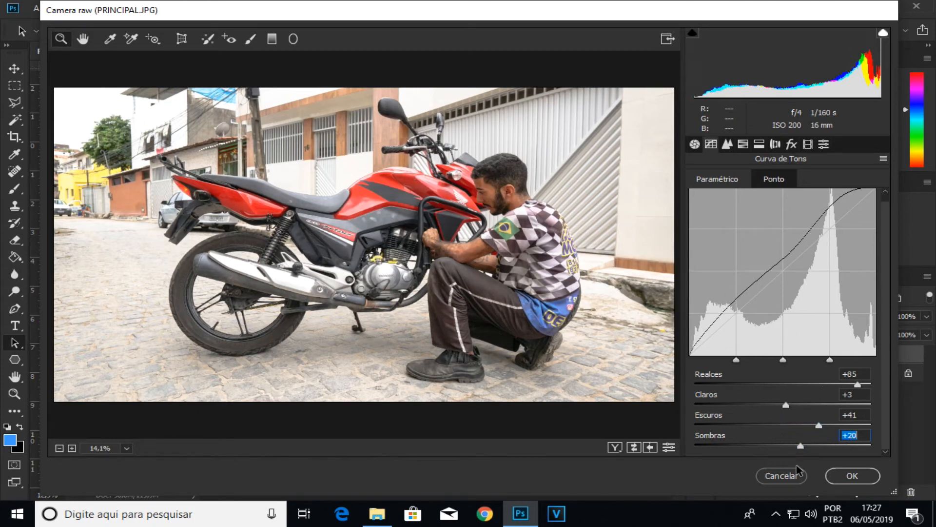
left_click(791, 445)
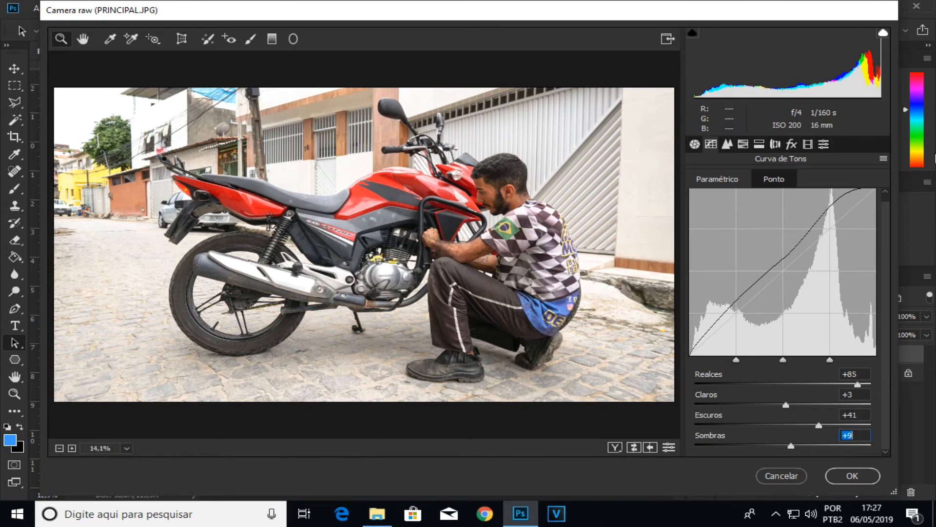
- Examine the curve presets and the individual colour channels available for the point tone curve (Ponto)
left_click(762, 178)
left_click(725, 178)
left_click(771, 180)
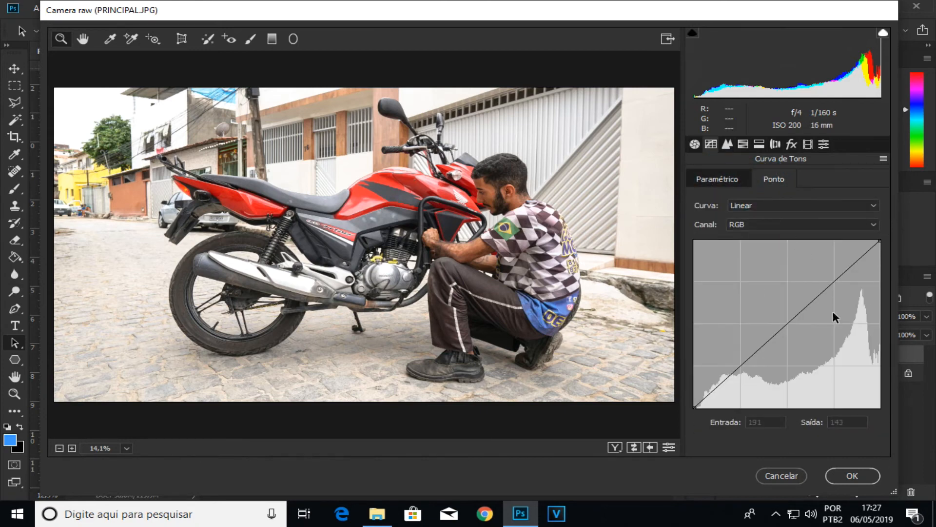
left_click(765, 206)
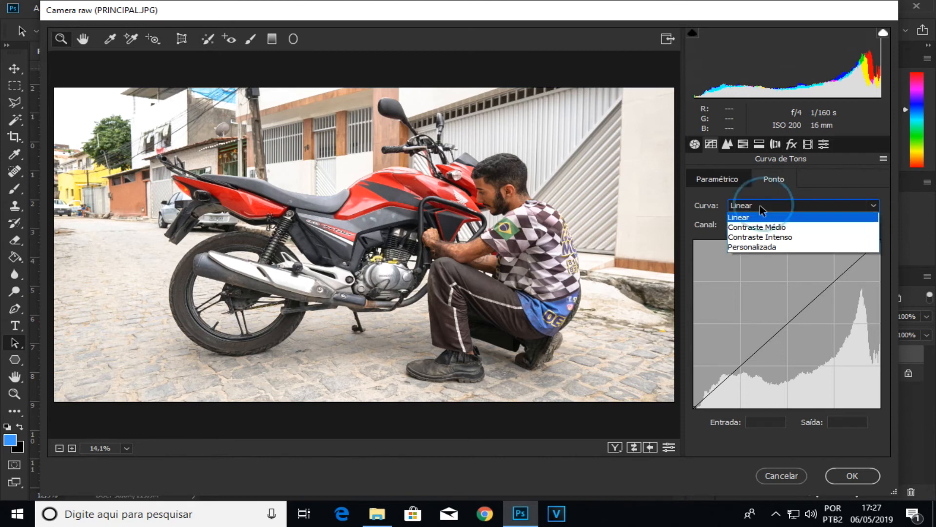
left_click(753, 205)
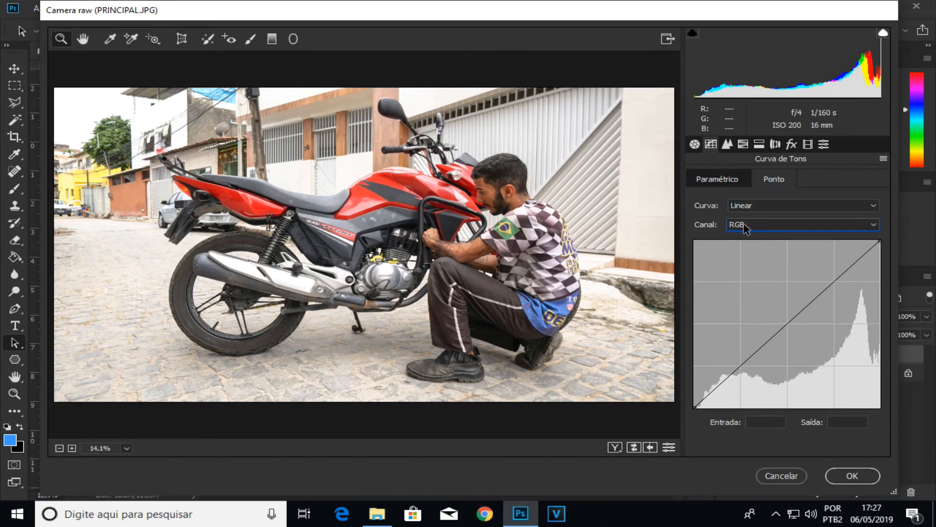
left_click(730, 225)
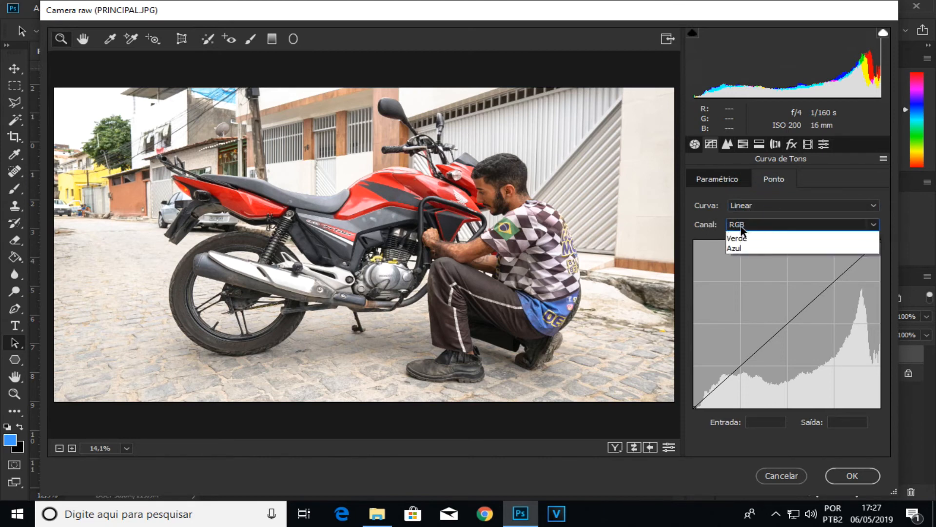
left_click(738, 249)
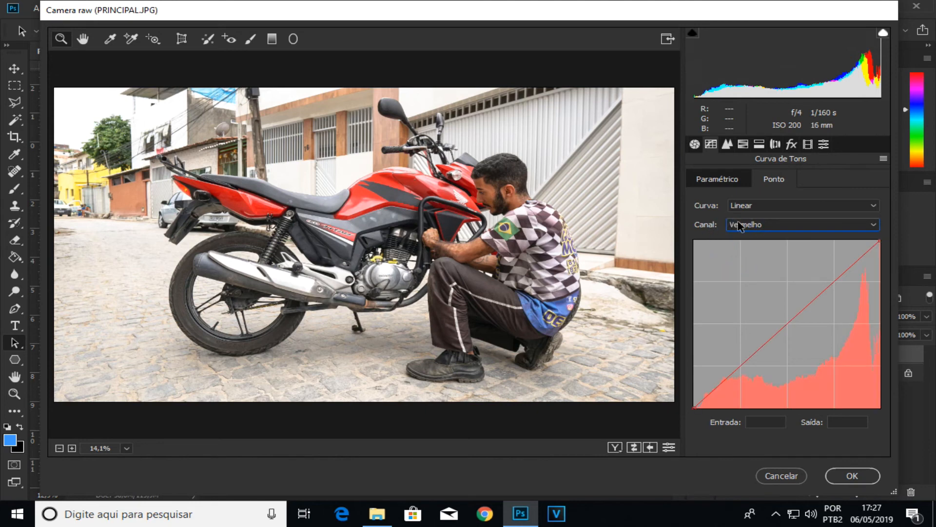
left_click(740, 226)
left_click(736, 257)
left_click(735, 225)
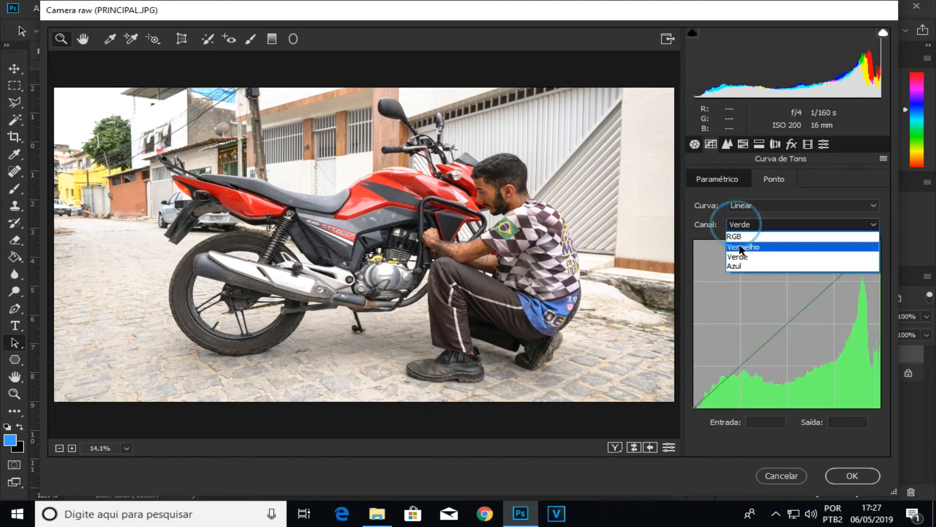
- Try bending the point curve of the Vermelho channel with a point at Entrada 95, Saída 99, and undo the curve changes
left_click(740, 248)
mouse_move(760, 346)
left_mouse_down()
mouse_move(742, 329)
mouse_move(761, 342)
left_mouse_up()
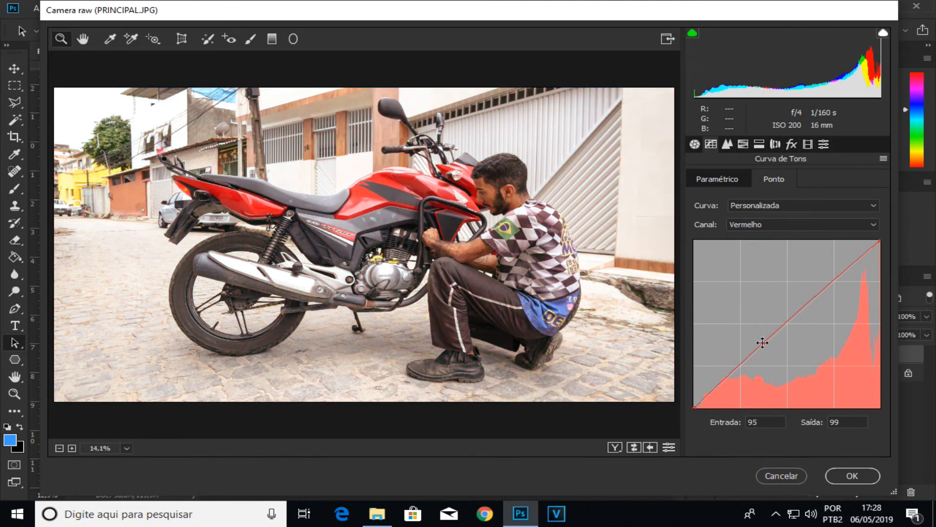
left_click(759, 340)
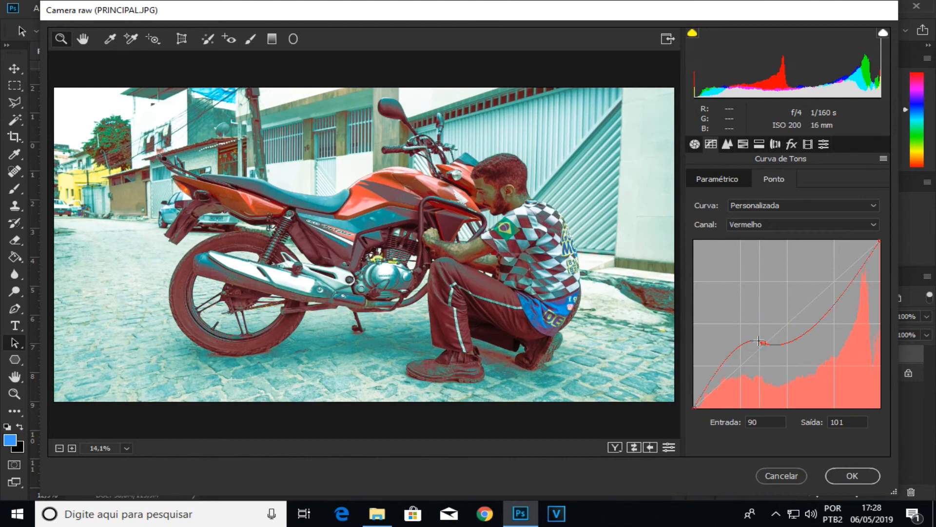
key("ctrl+z")
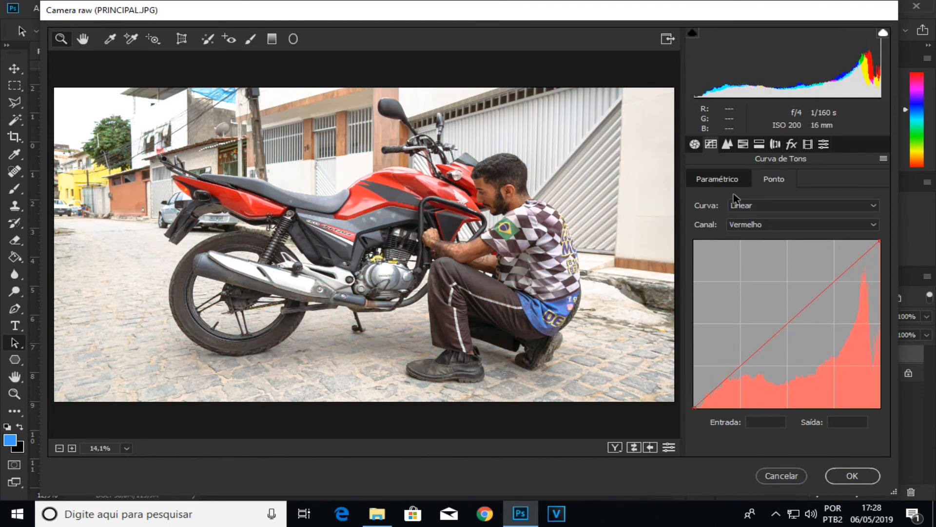
- Look through the remaining Camera Raw adjustment groups, including Ajustes HSL, and return to the Básico settings
left_click(727, 144)
left_click(759, 143)
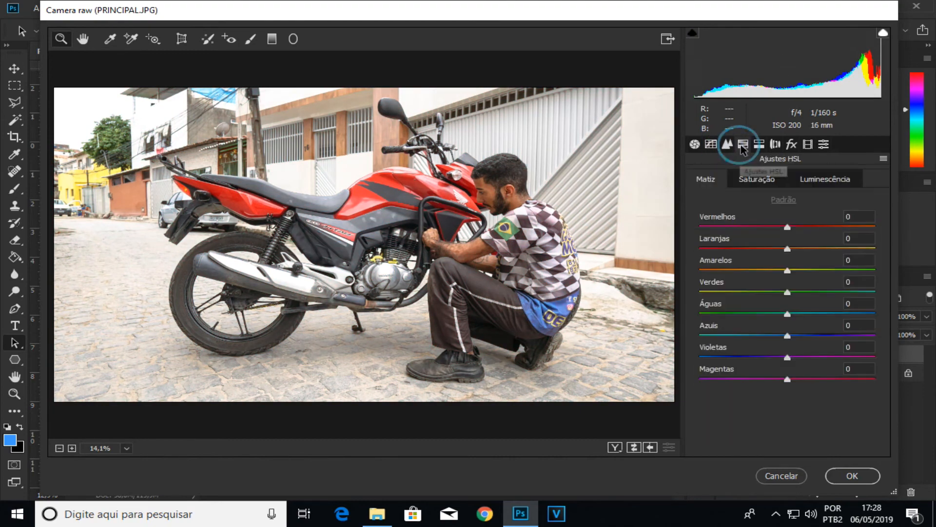
left_click(759, 144)
left_click(775, 144)
left_click(791, 143)
left_click(824, 144)
left_click(808, 144)
left_click(775, 144)
left_click(759, 144)
left_click(727, 144)
left_click(694, 144)
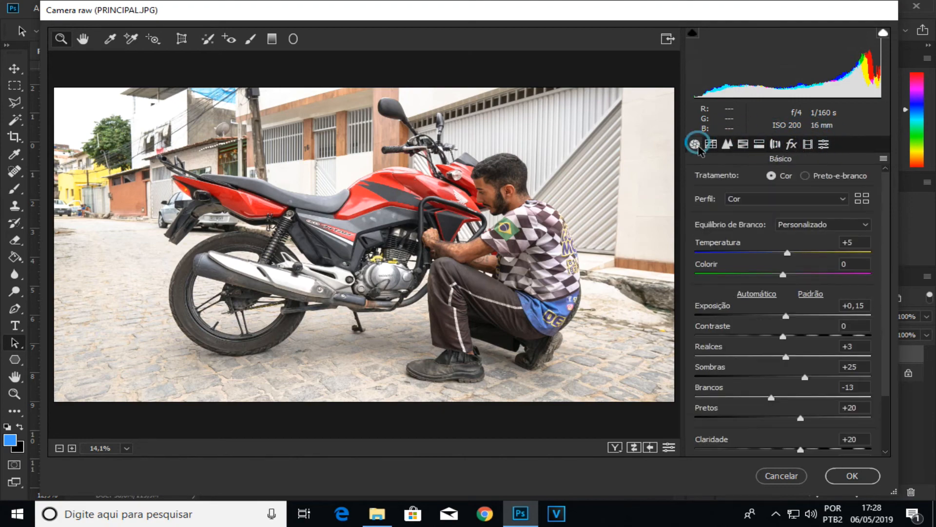
- Apply the Camera Raw adjustments to Camada 1 and compare with the original by hiding and showing that layer
left_click(852, 475)
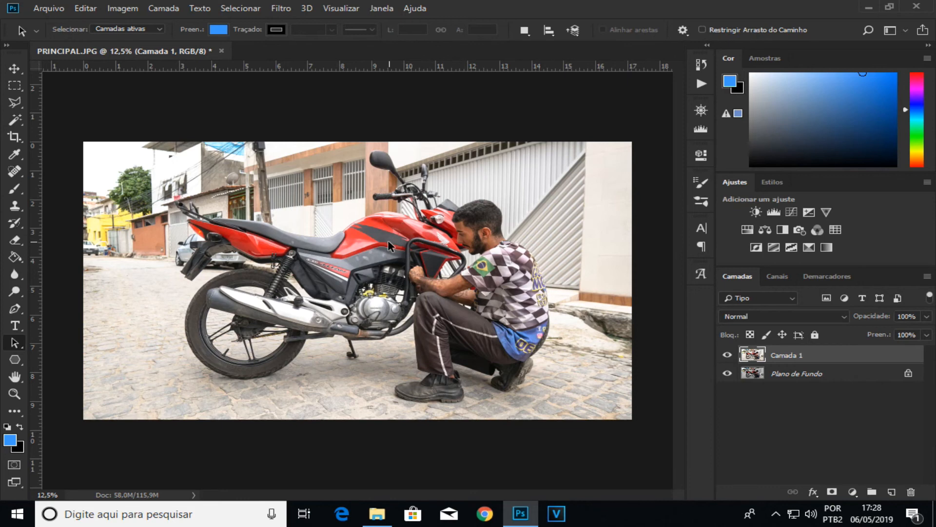
left_click(727, 355)
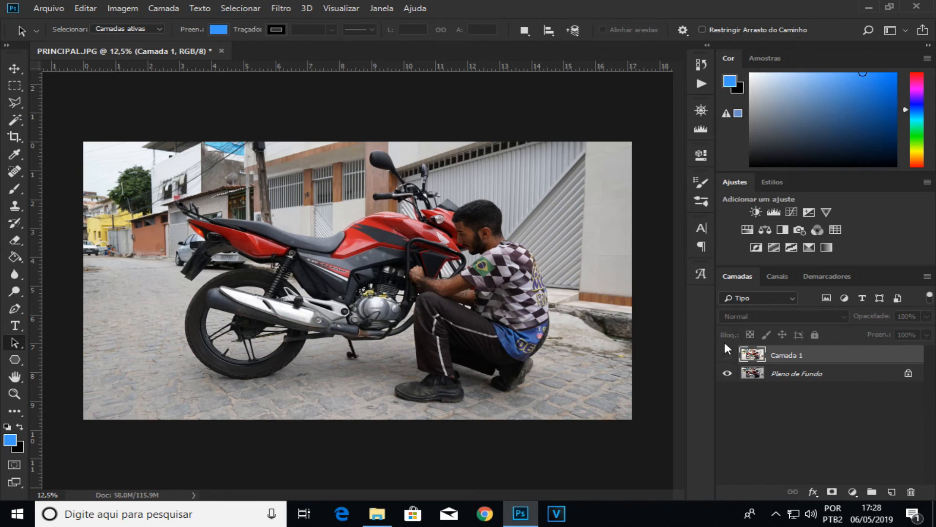
left_click(727, 354)
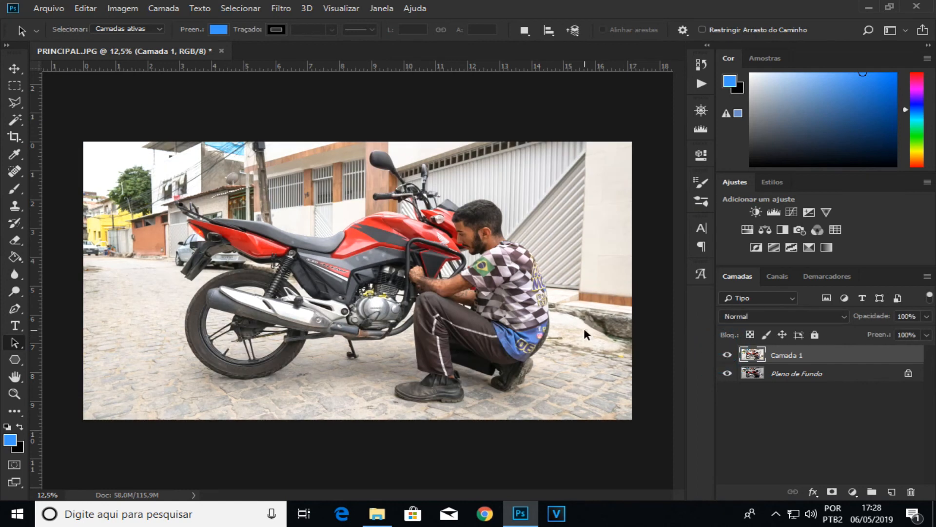